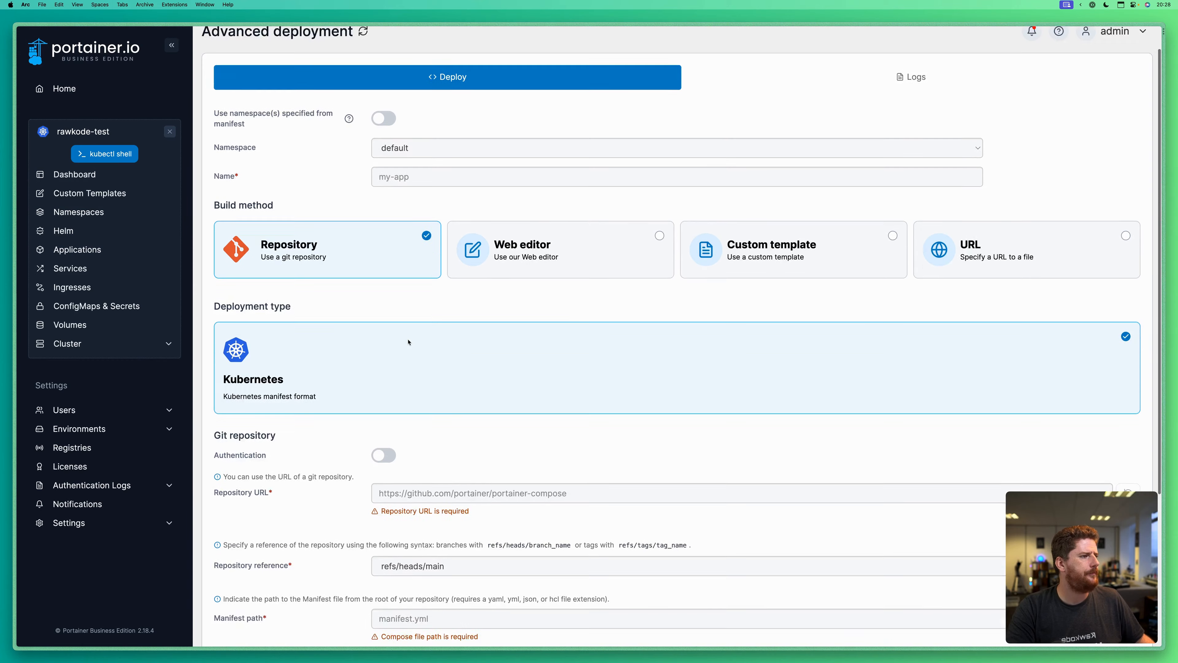
left_click(412, 391)
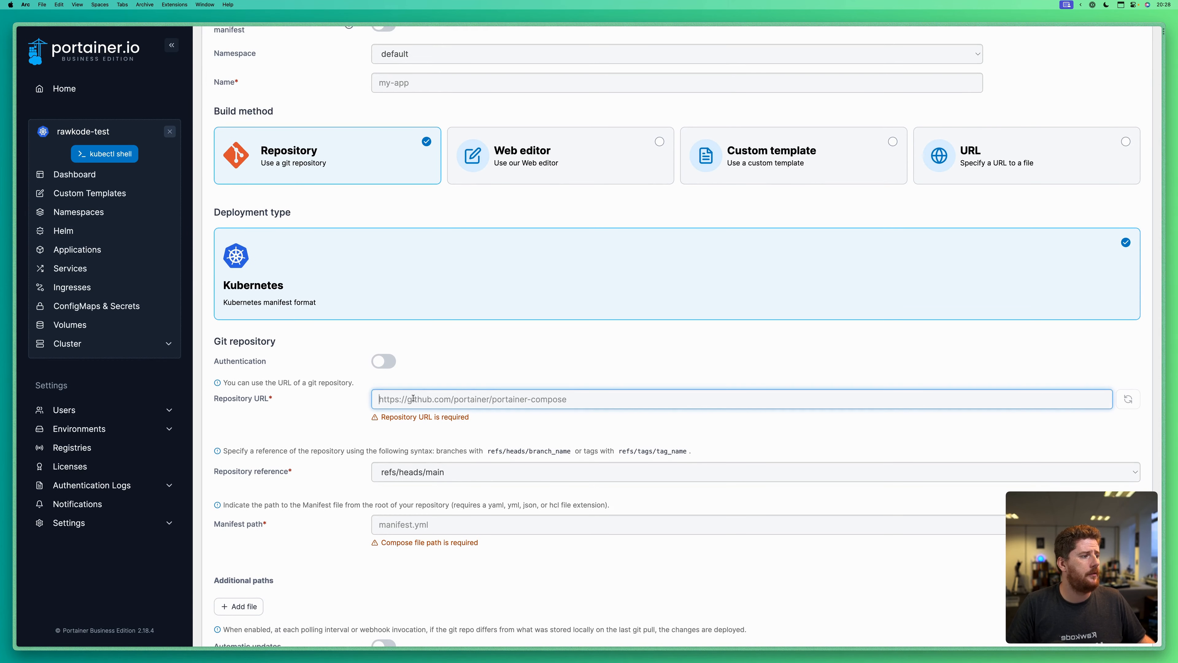
type("https://github.com/GoogleCloudPlatform/microservices-demo.git")
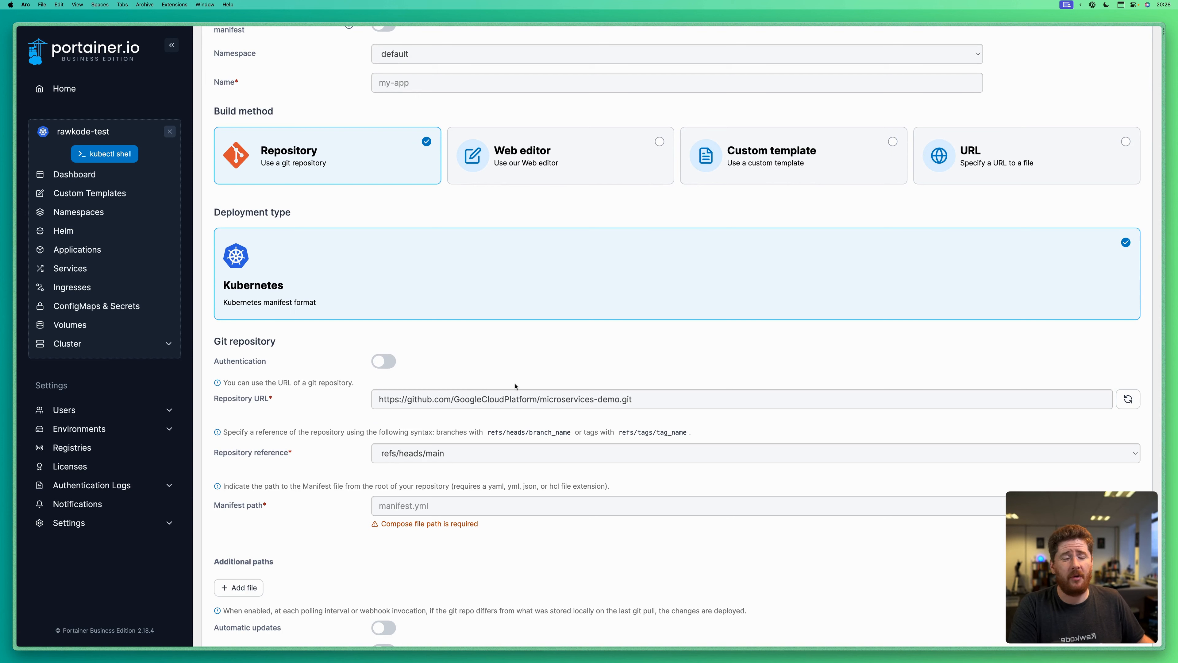
scroll(530, 389, "down", 1)
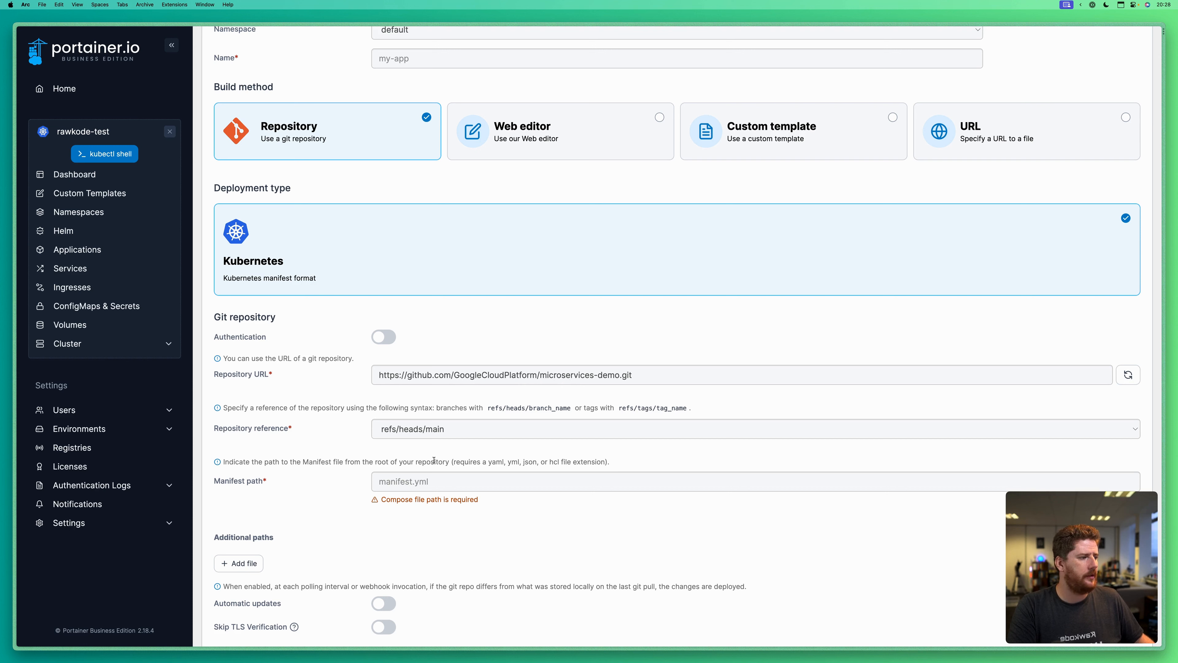
- Set the manifest path to the suggested file release/kubernetes-manifests.yaml
left_click(479, 477)
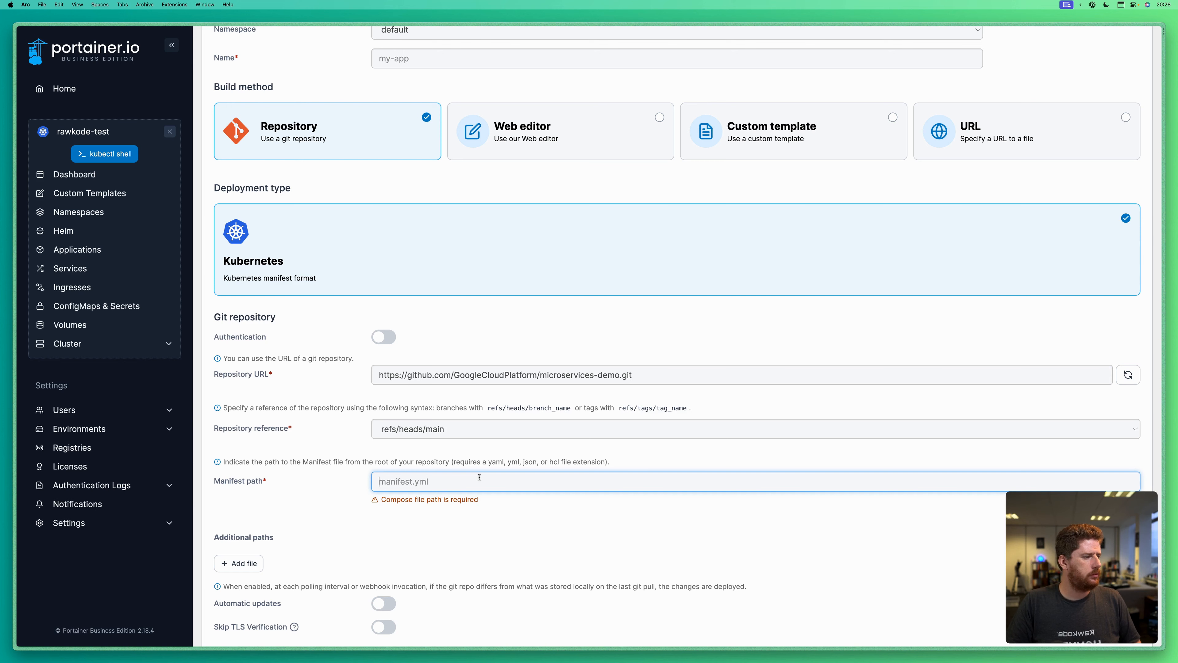
scroll(479, 477, "up", 4)
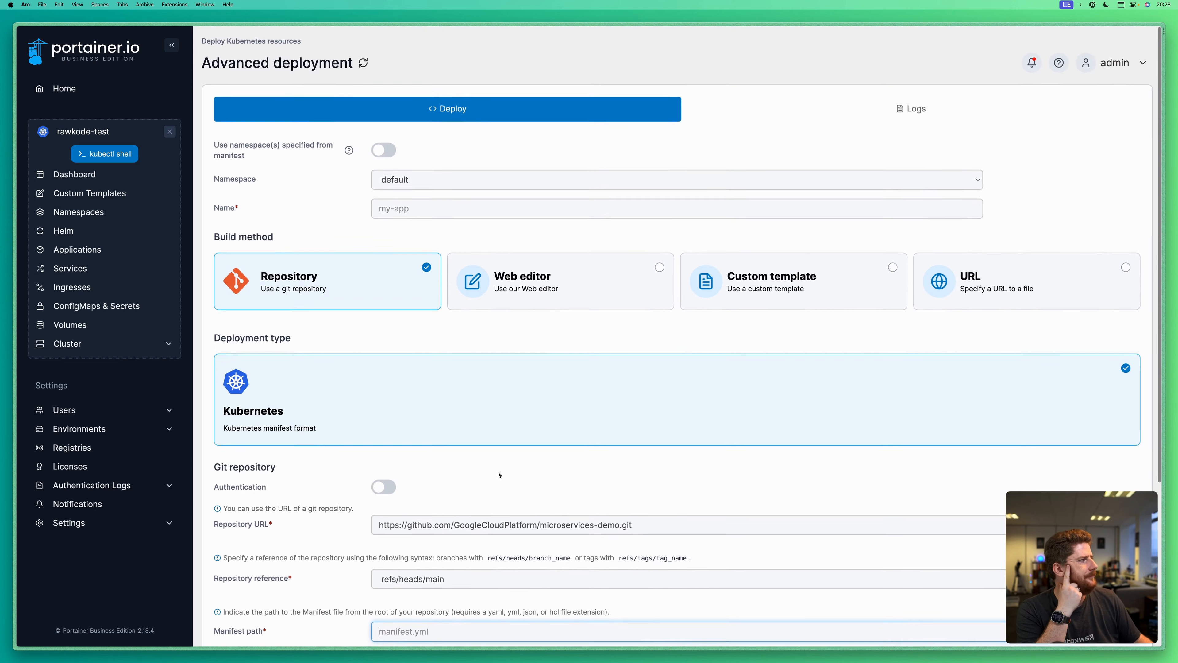
scroll(498, 474, "down", 5)
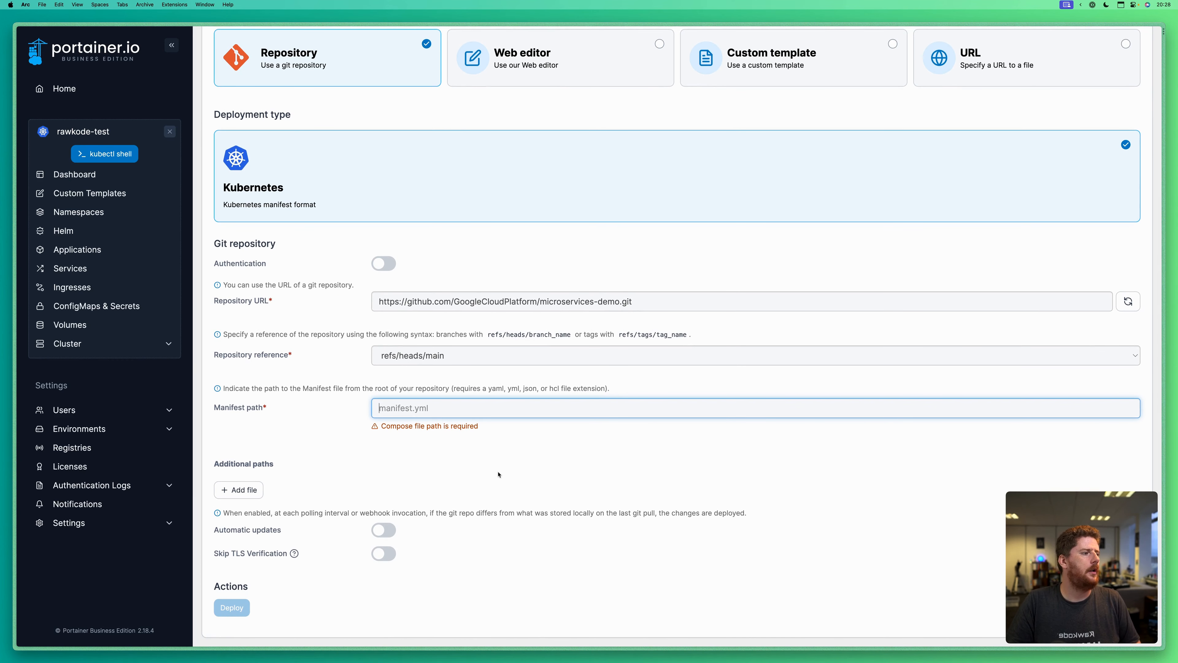
type("release")
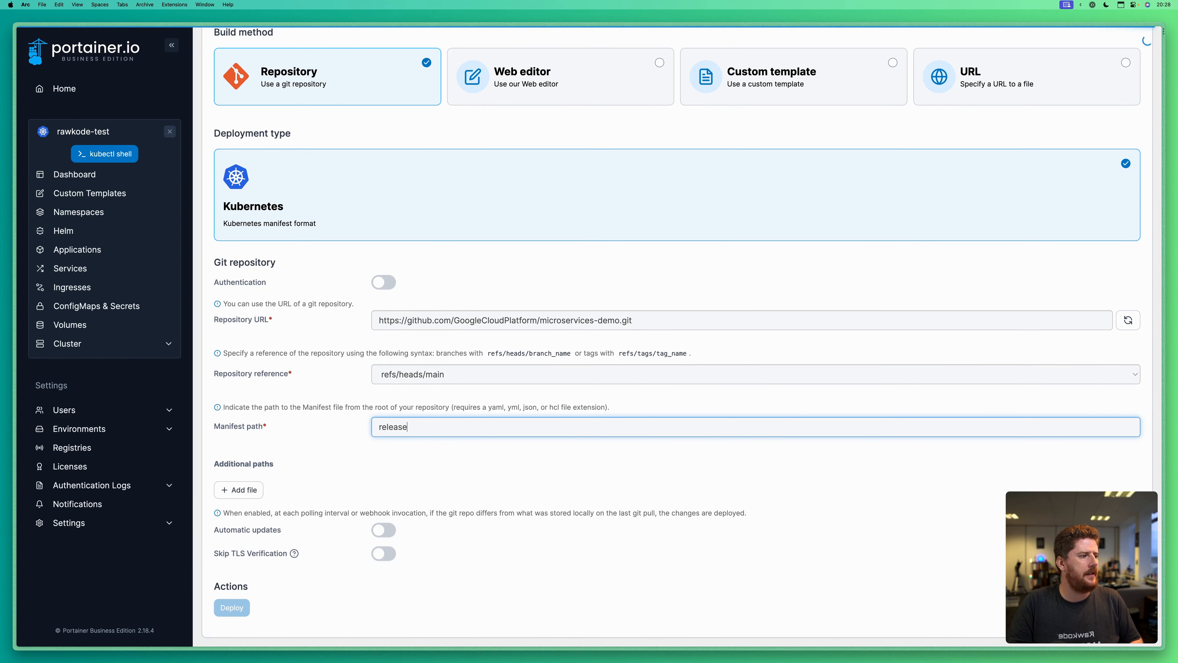
type("/kubernetes-m")
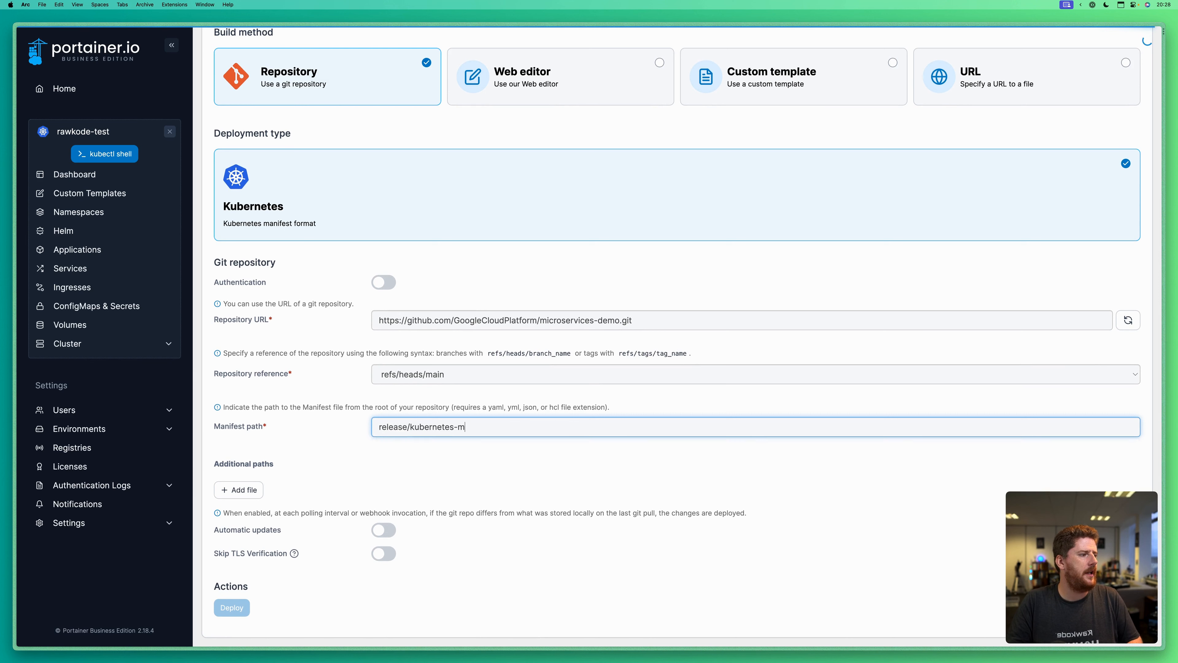
type("anifests")
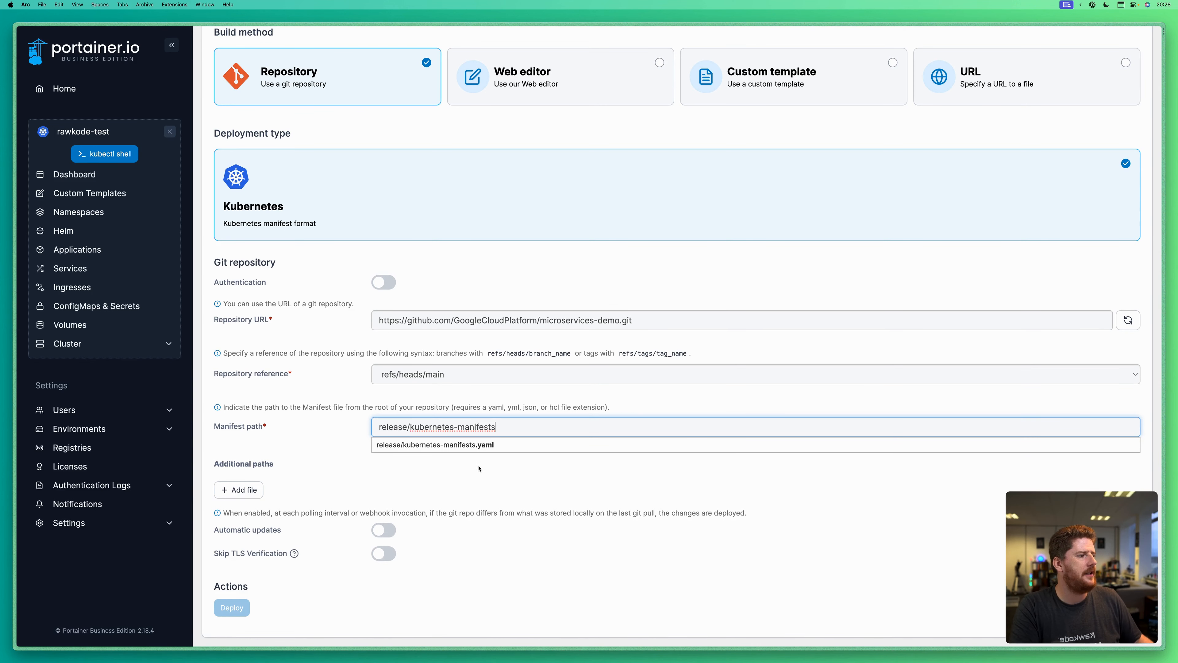
left_click(483, 446)
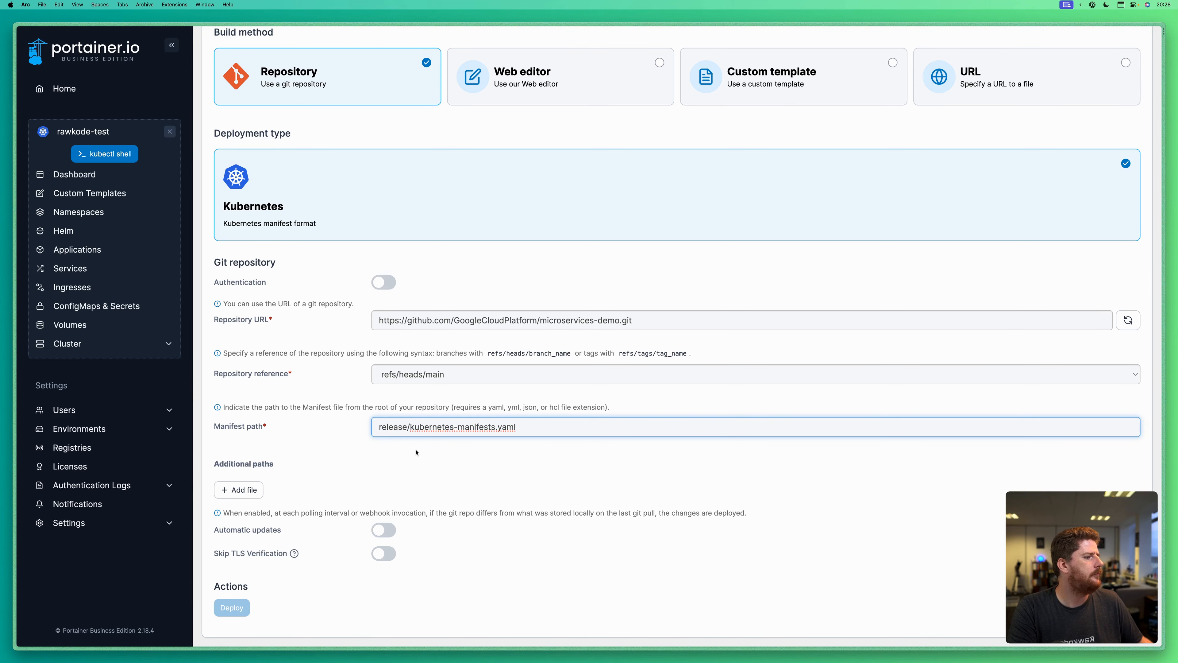
- Name the deployment microservices-demo and deploy it to the default namespace
scroll(416, 453, "up", 3)
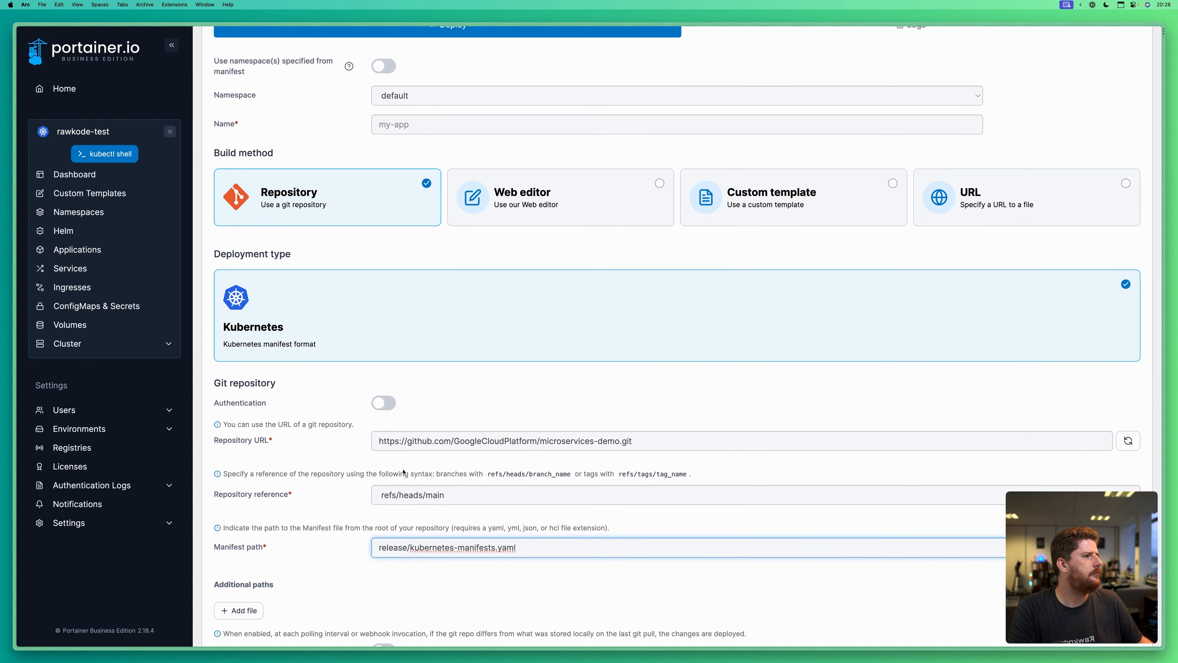
scroll(403, 472, "down", 3)
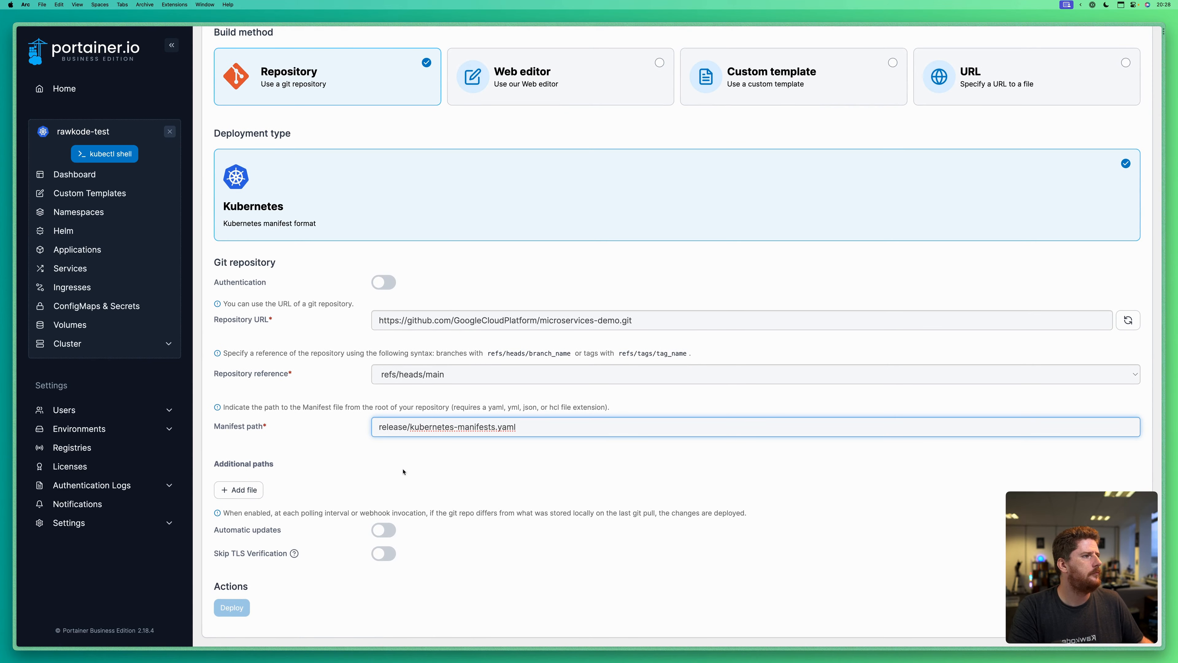
scroll(403, 472, "up", 6)
scroll(403, 472, "down", 1)
left_click(409, 208)
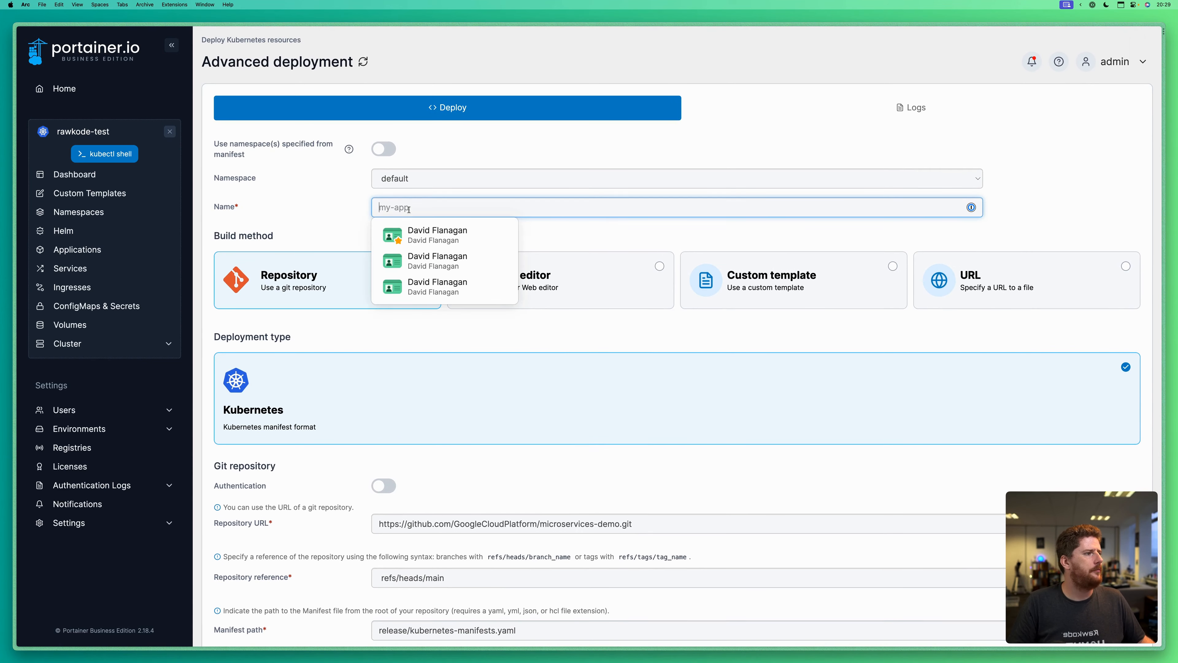
type("microserv")
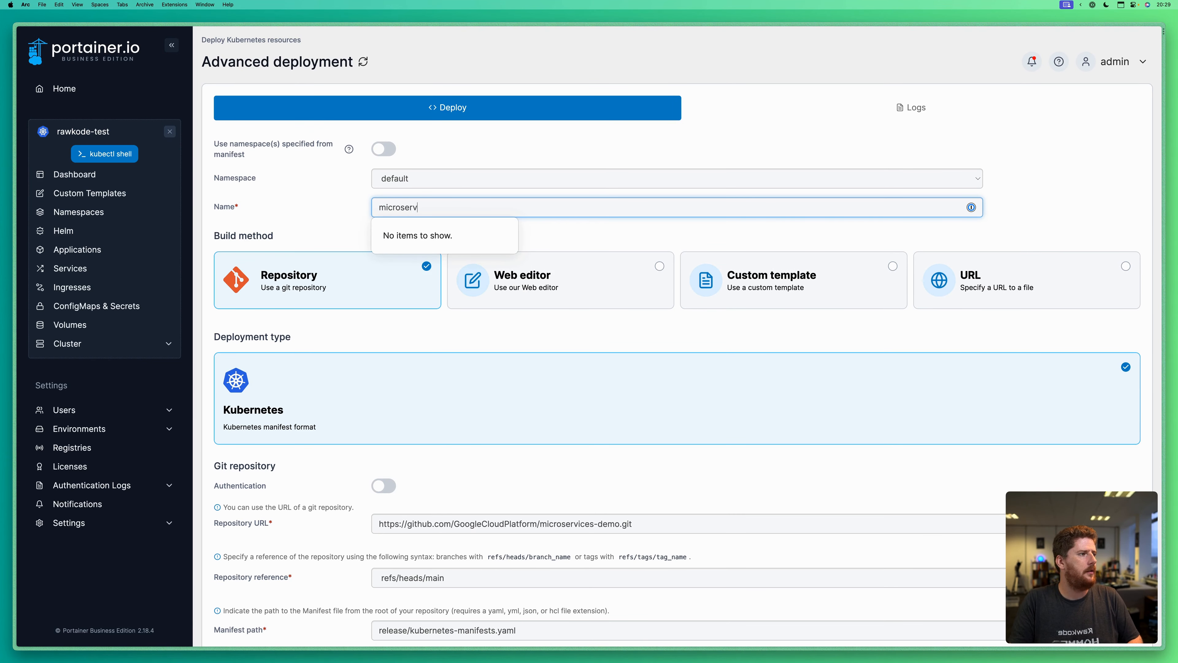
type("ices-demo")
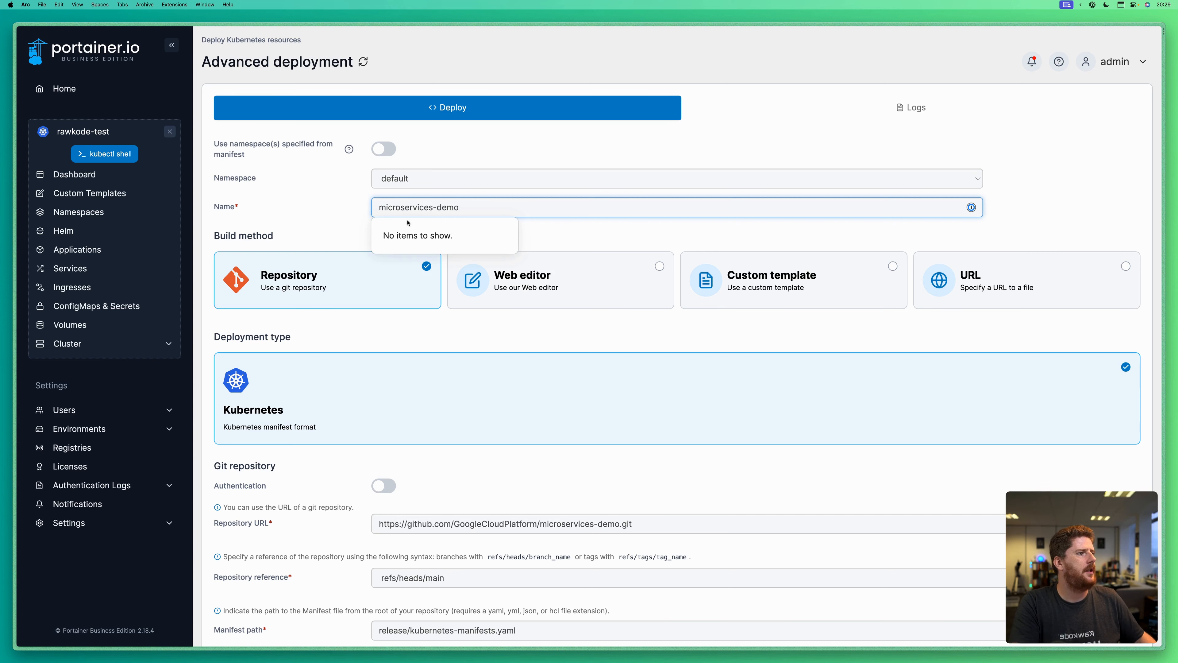
scroll(303, 232, "down", 4)
scroll(302, 278, "down", 1)
left_click(234, 608)
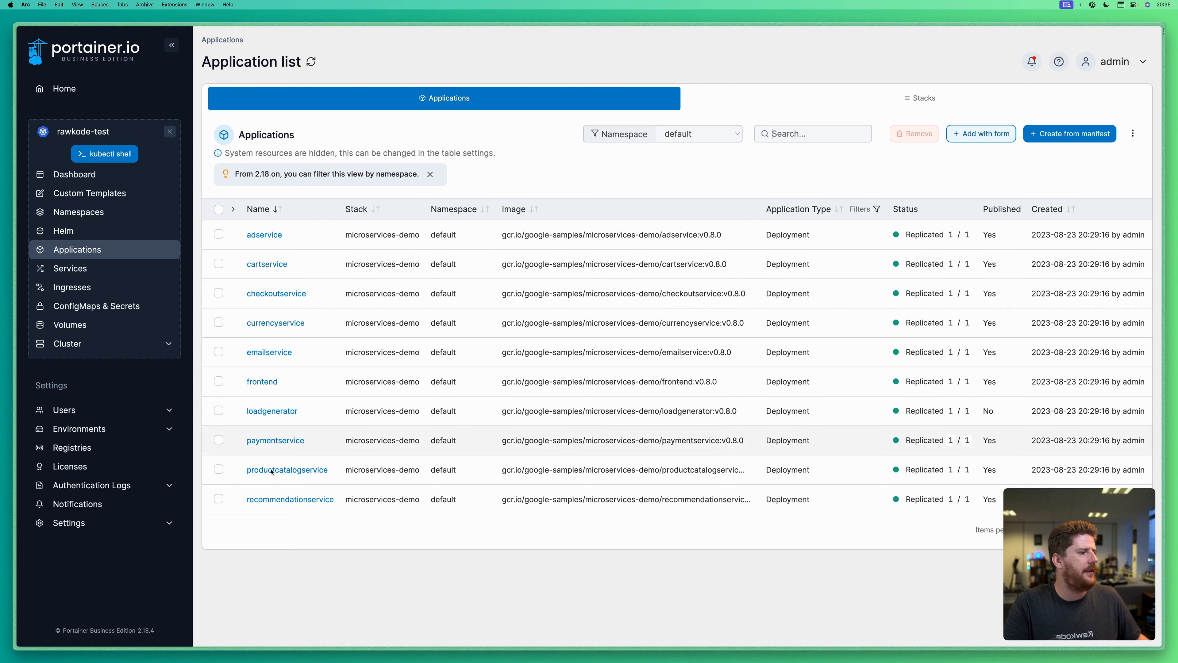
- Open the frontend application's details and review its exposed services, environment variables and application containers
left_click(263, 382)
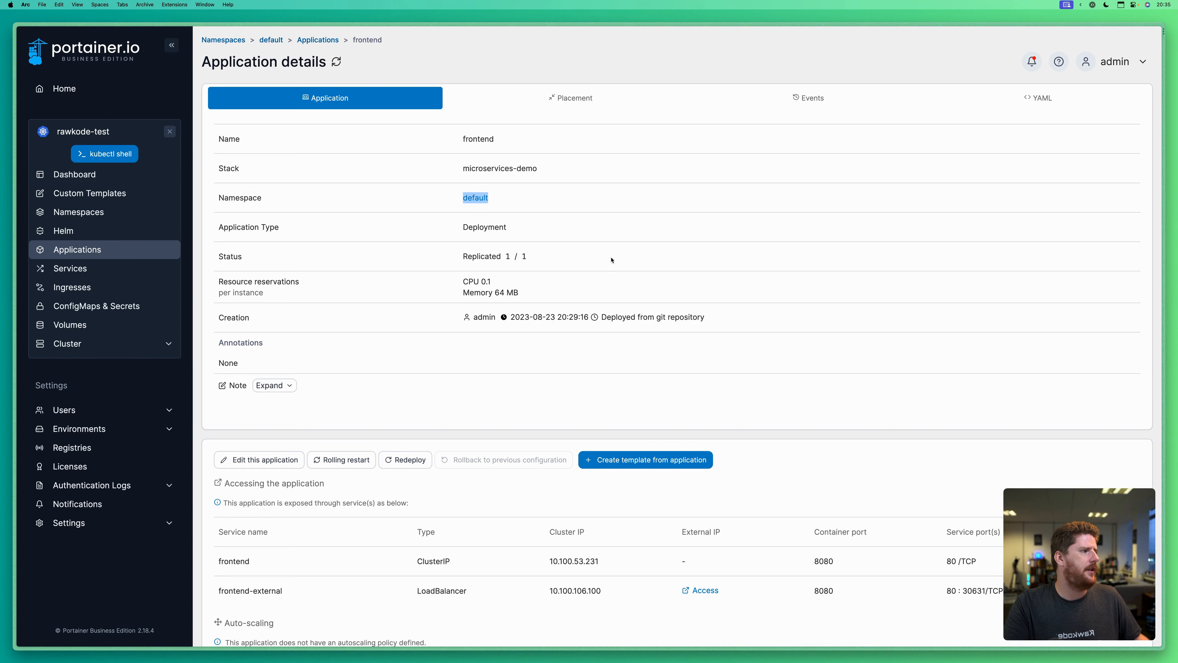
scroll(302, 396, "down", 4)
left_click_drag(241, 395, 505, 427)
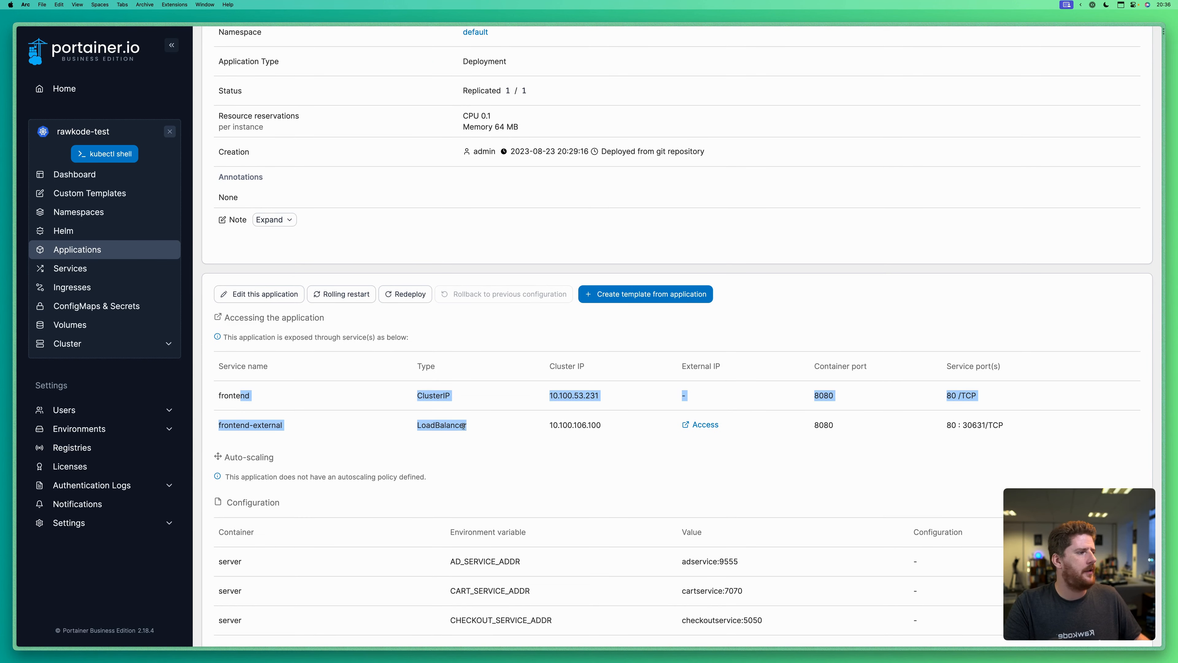
left_click(431, 437)
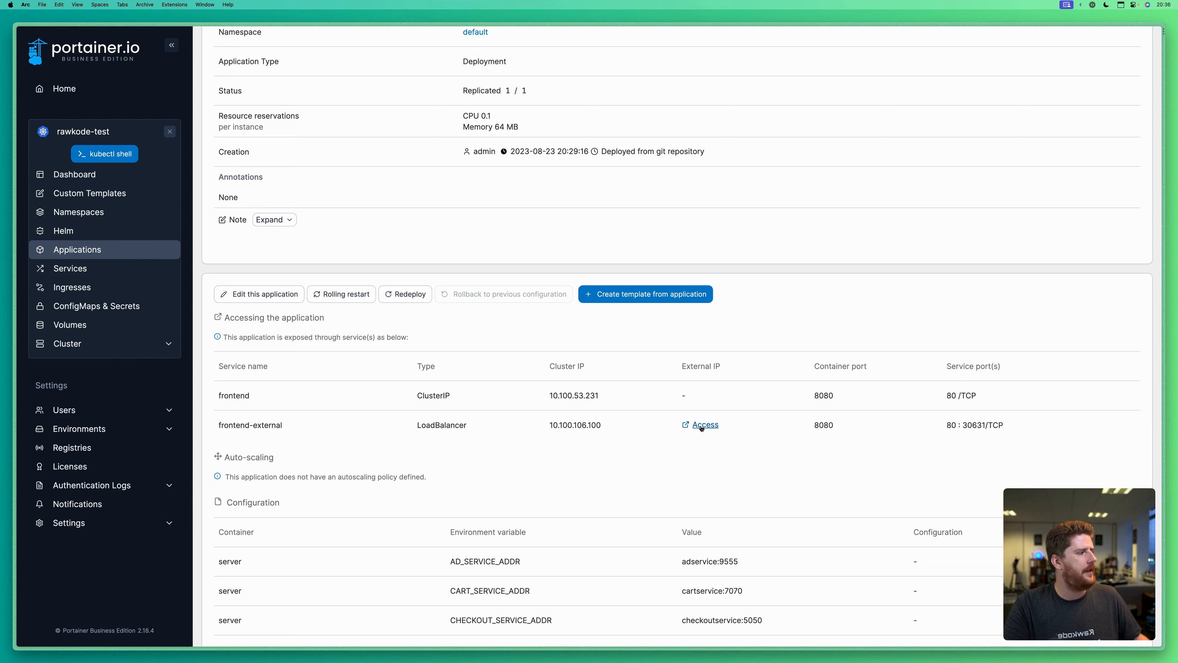
scroll(552, 465, "down", 3)
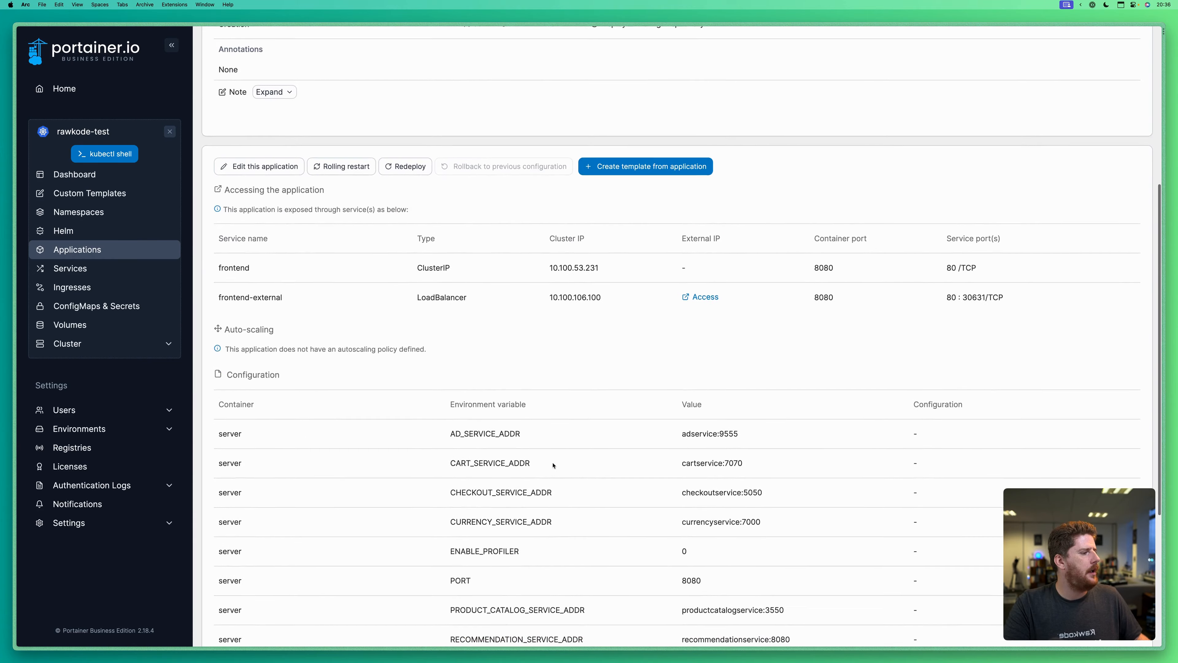
scroll(553, 465, "down", 5)
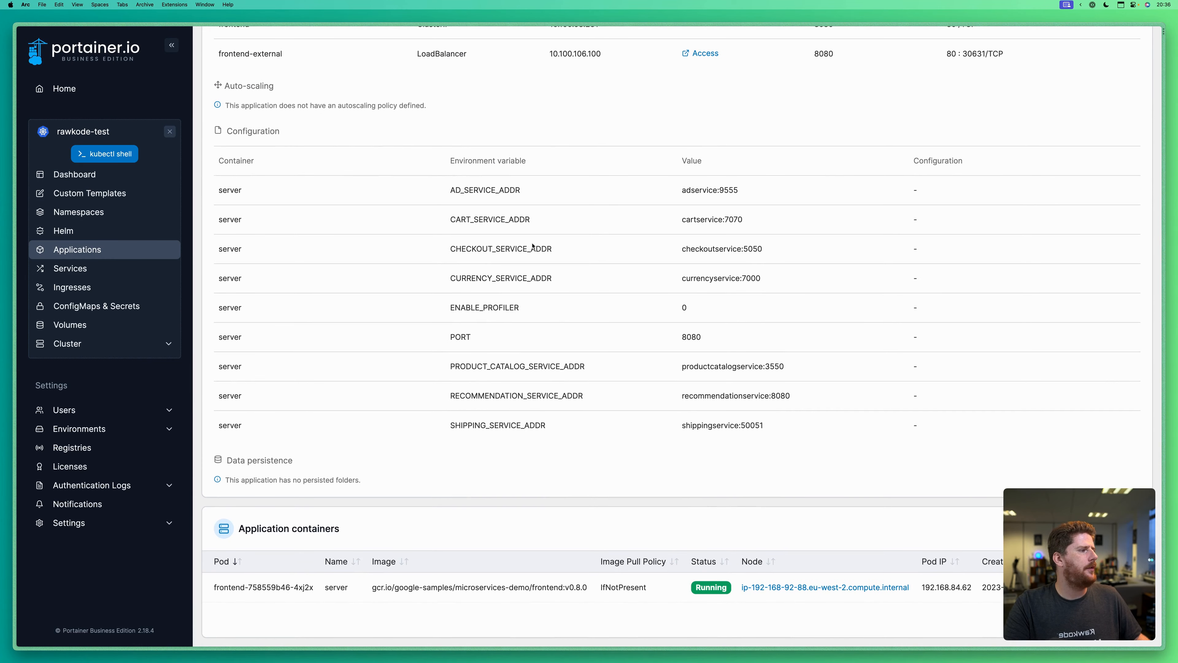
scroll(580, 341, "up", 7)
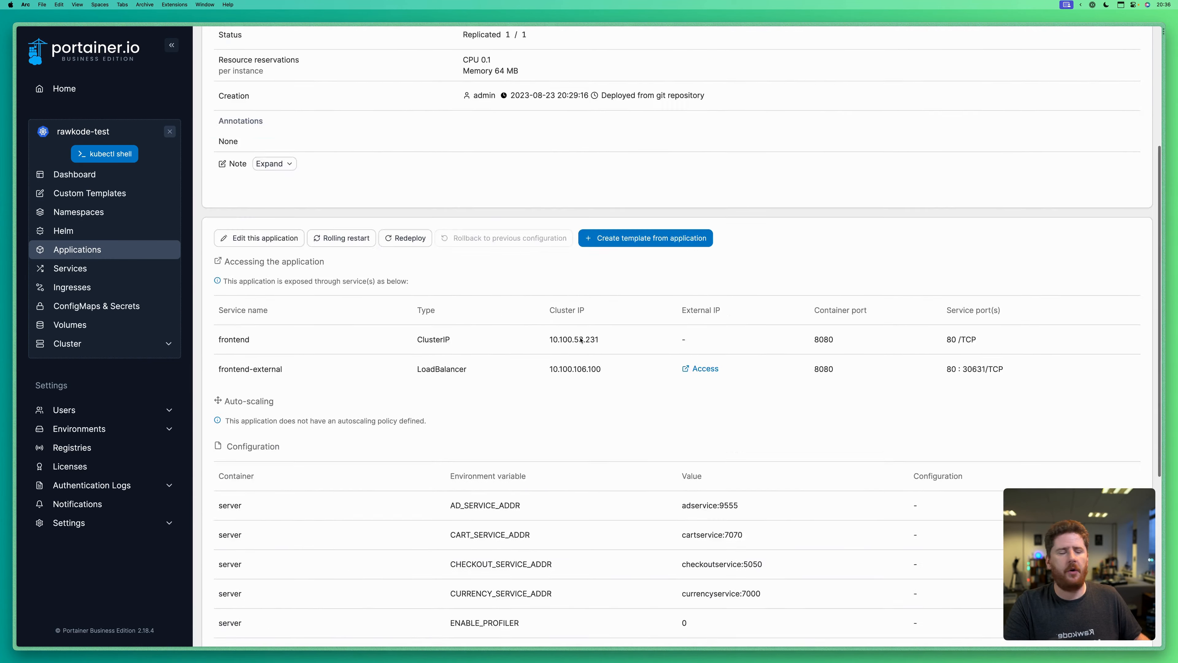
- Examine the frontend application's events and its container entry
scroll(580, 341, "up", 5)
left_click(817, 91)
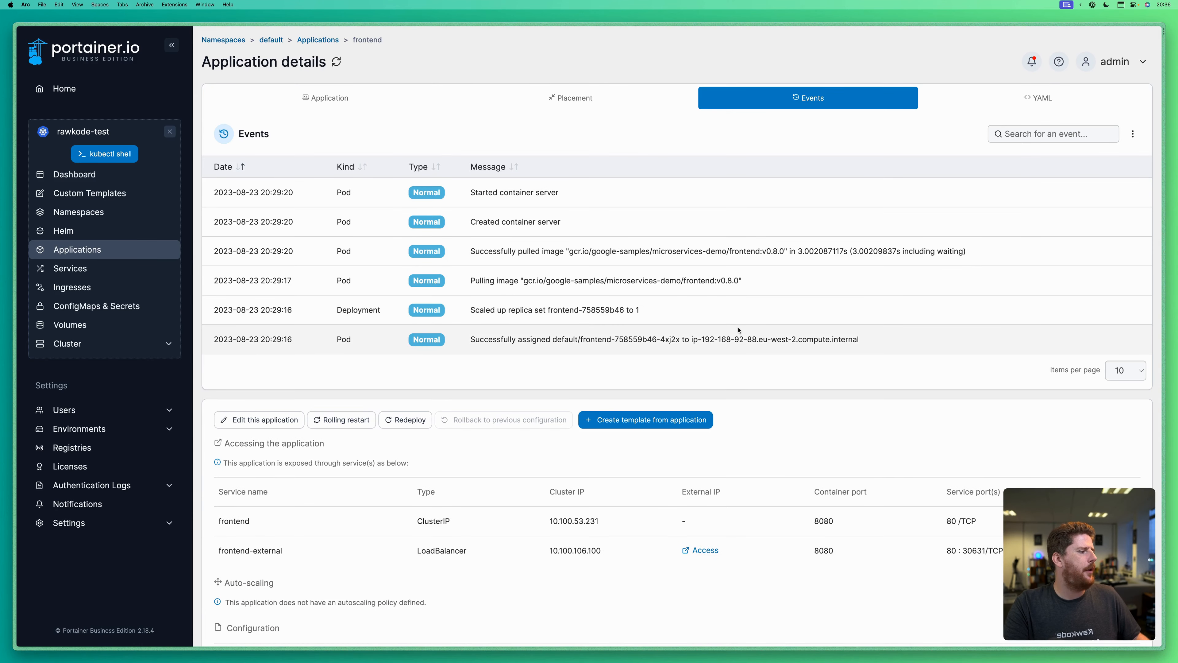
scroll(760, 331, "down", 1)
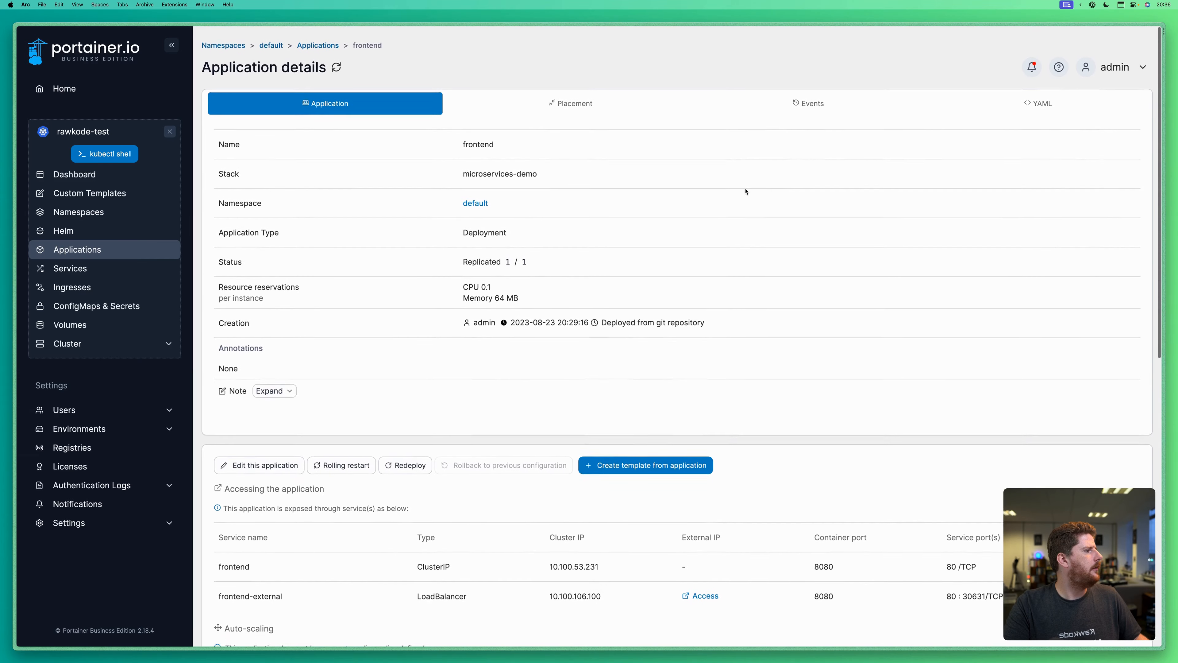
scroll(745, 188, "down", 10)
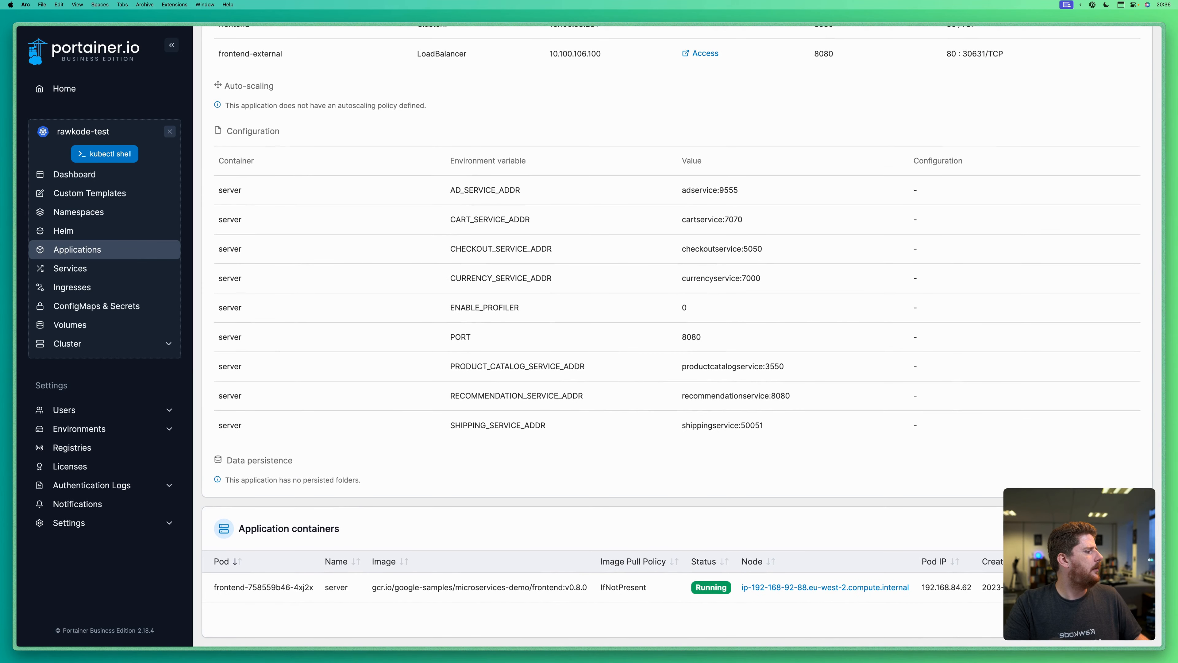
mouse_move(1093, 544)
left_mouse_down()
mouse_move(1082, 410)
mouse_move(1081, 539)
left_mouse_up()
scroll(779, 226, "up", 10)
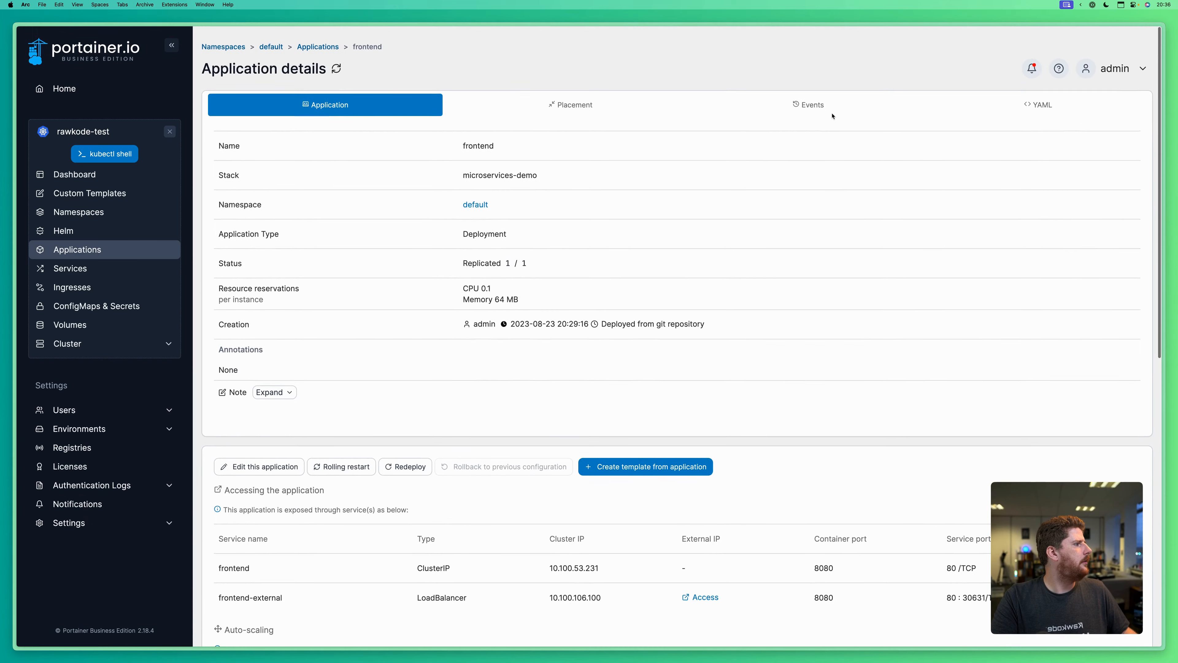
left_click(805, 102)
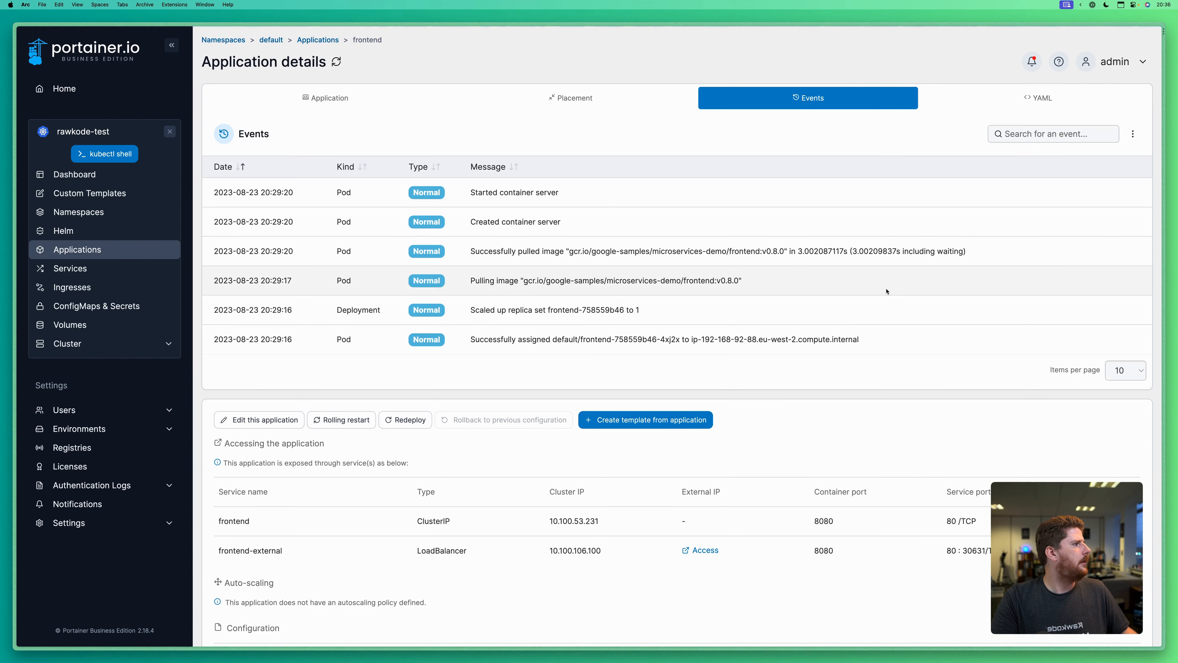
- Go back to the frontend application's details and open the logs of its server container
left_click(422, 105)
left_click_drag(1090, 589, 1090, 469)
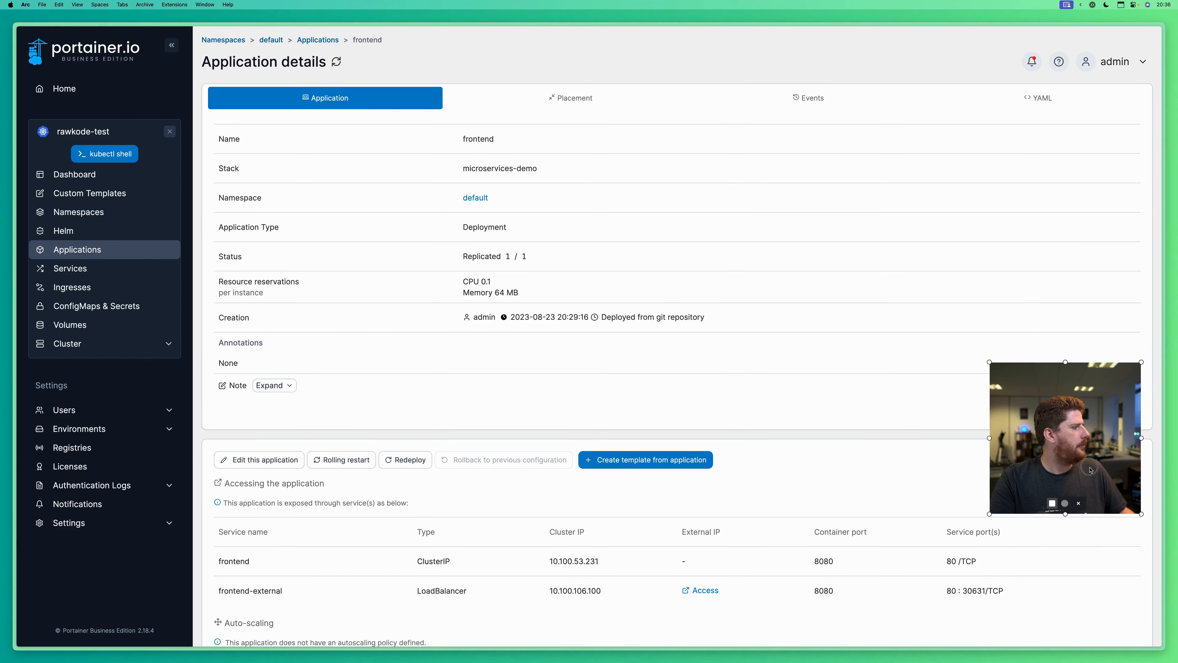
scroll(1086, 603, "down", 10)
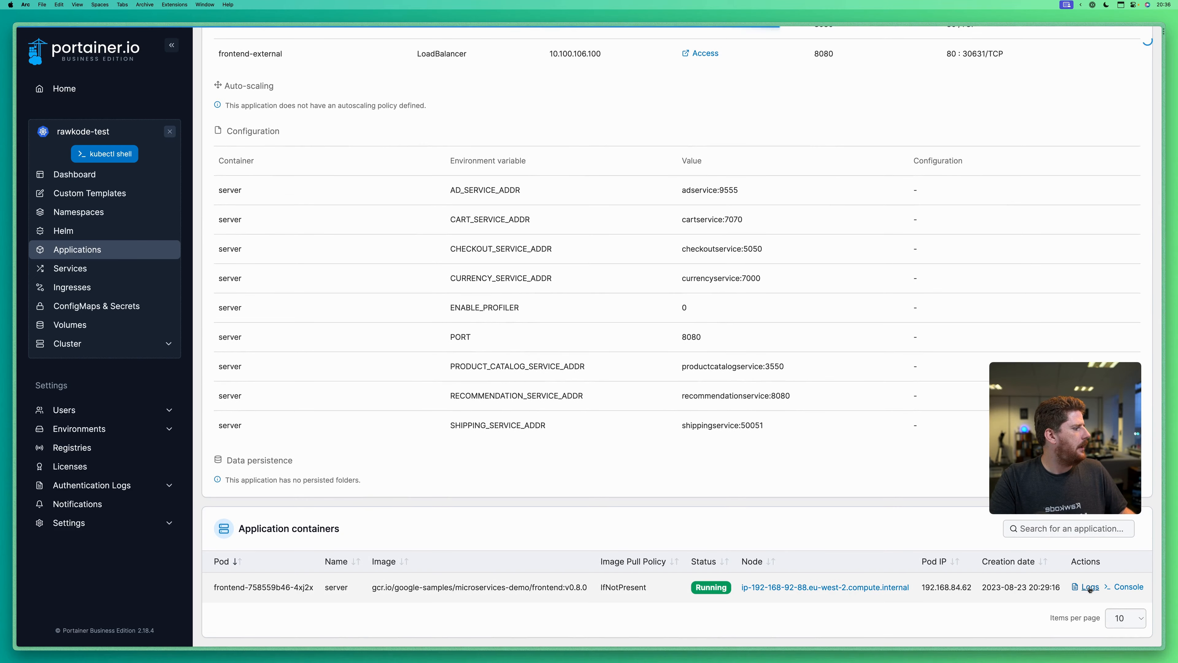
left_click(1090, 586)
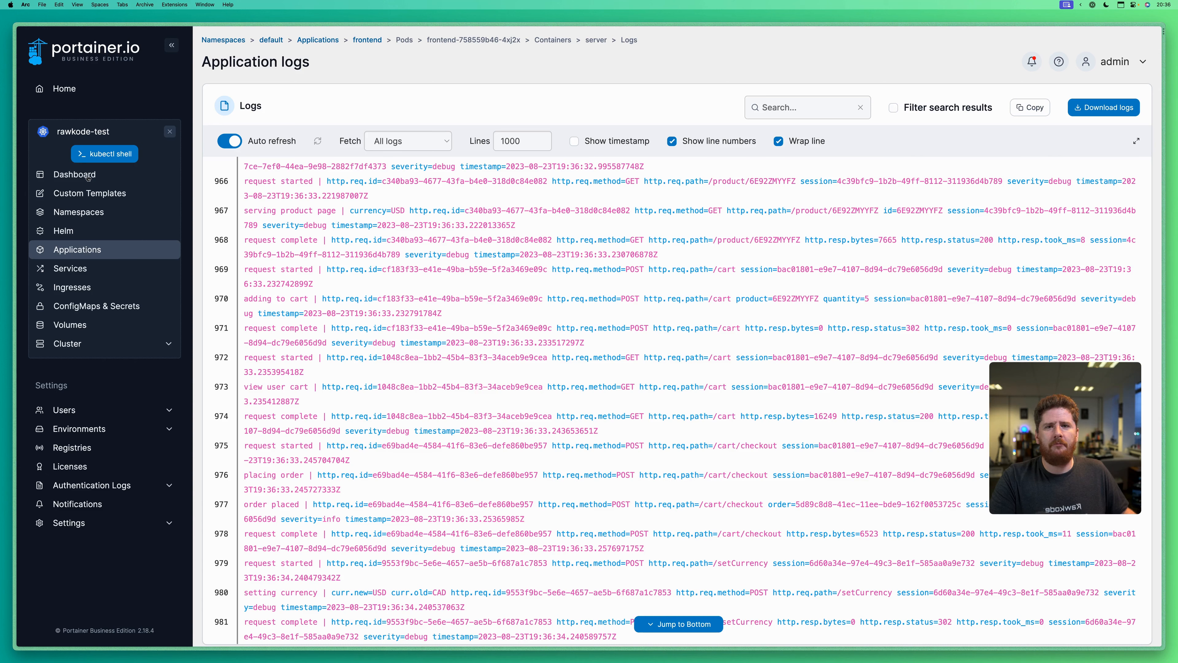
- Return to the application list, open the kubectl shell and run kubectl get svc
left_click(103, 175)
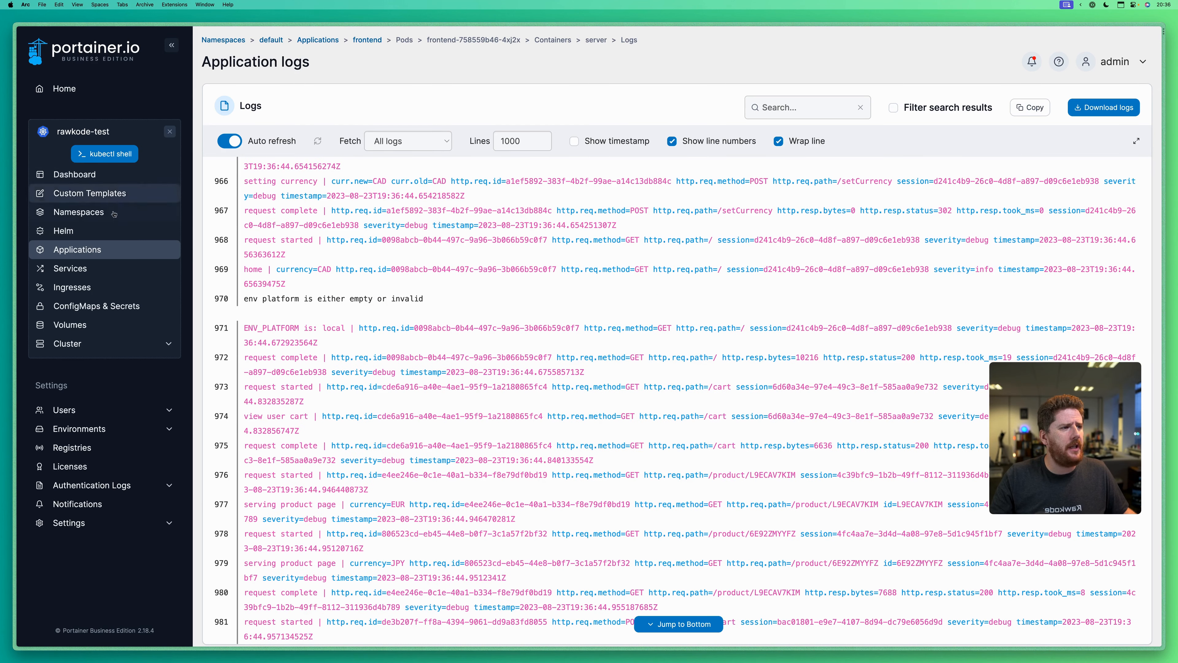
left_click(105, 249)
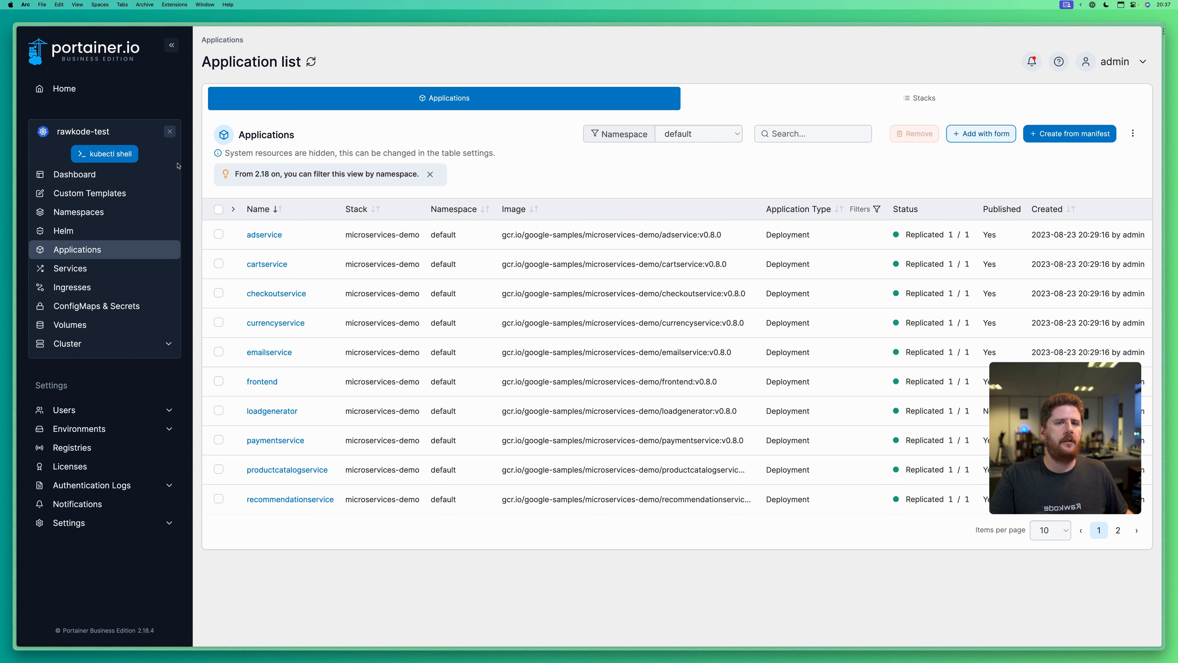
left_click(126, 158)
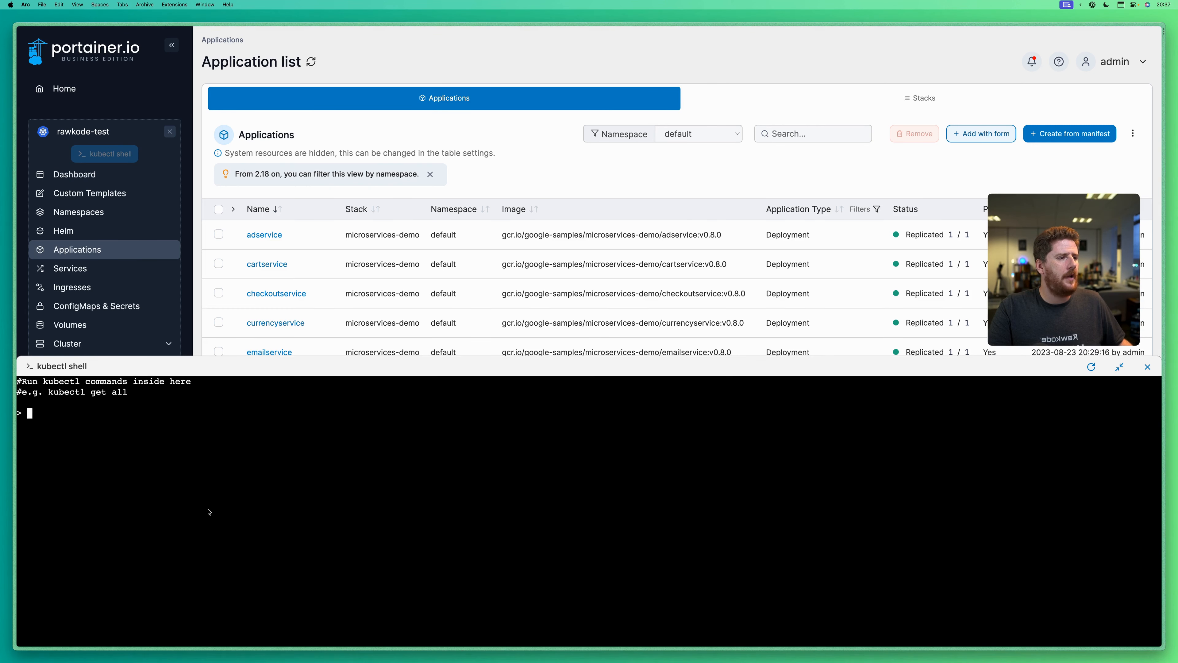
type("kubectl")
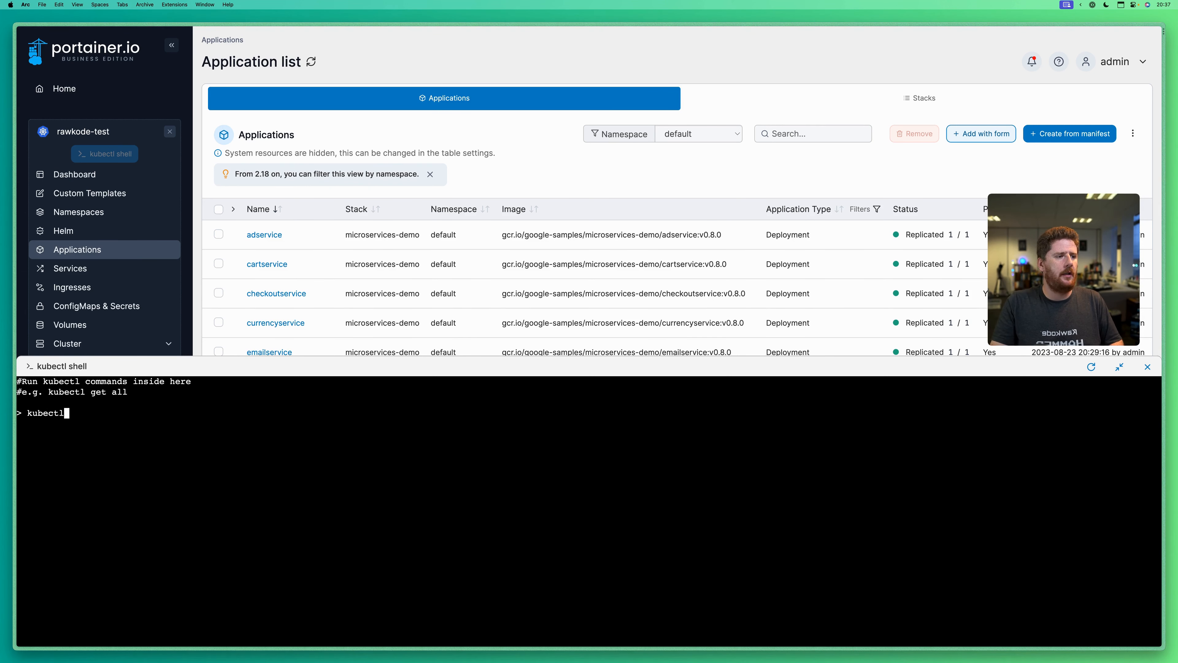
type(" get svc")
key("Return")
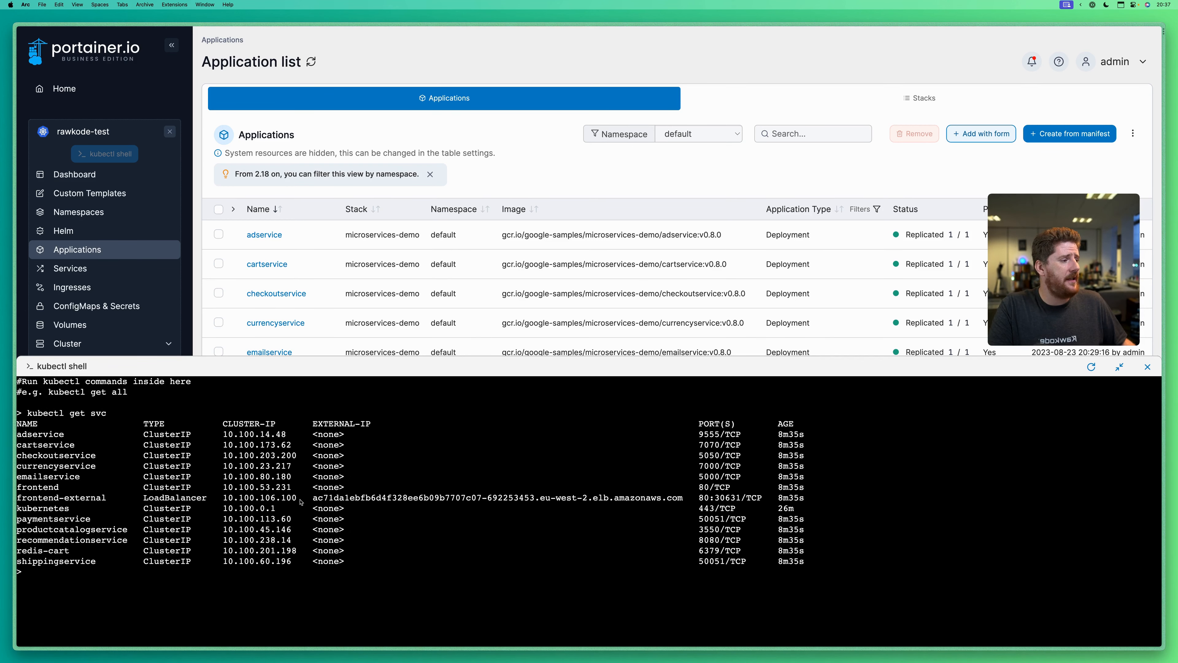
- Copy the external address of the frontend-external load balancer from the shell output and open it in a new browser tab
left_click_drag(313, 498, 675, 504)
key("super+c")
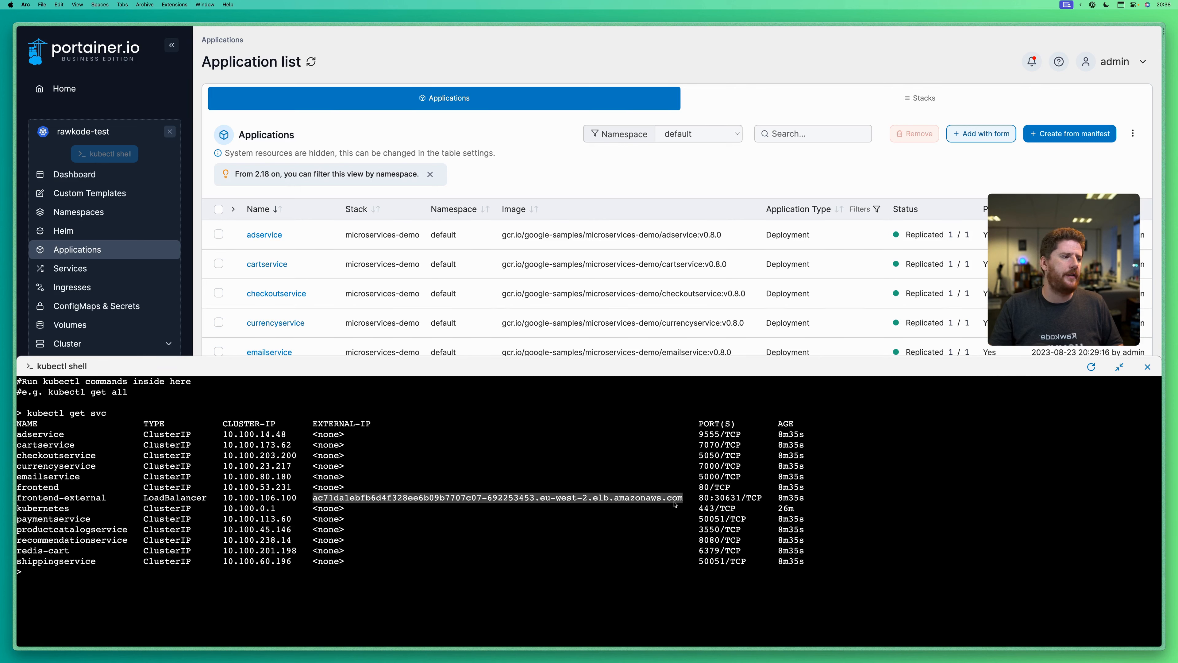
key("super+t")
key("super+v")
key("Return")
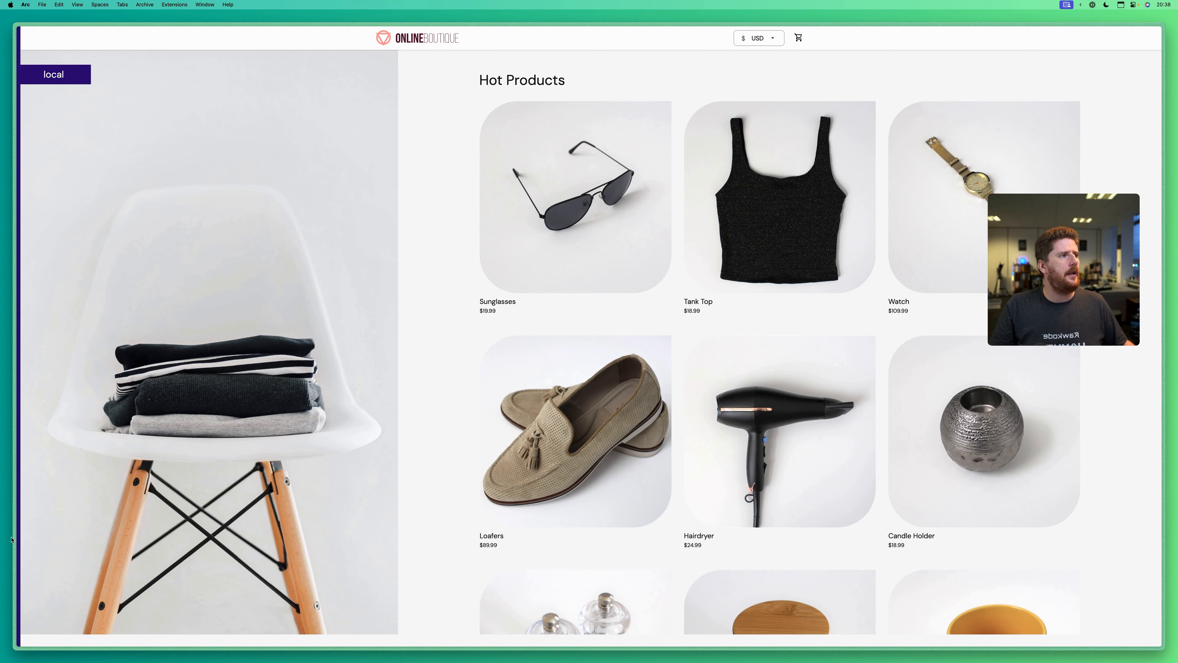